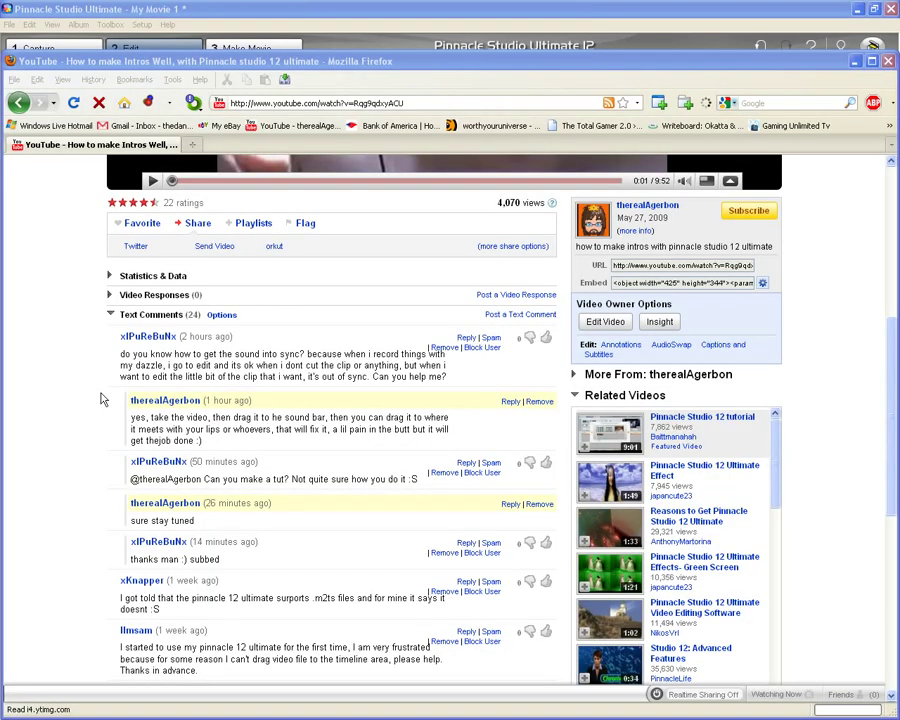
Scroll through the forum thread in Firefox and highlight a commenter's name.
{"action": "scroll", "coordinate": [53, 399], "scroll_direction": "up", "scroll_amount": 2}
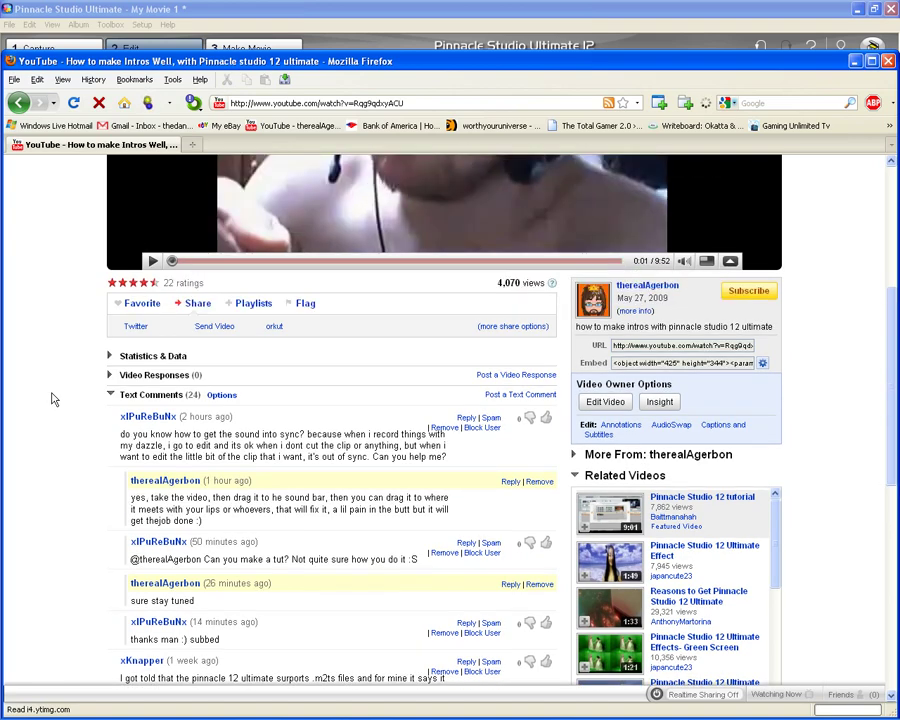
{"action": "scroll", "coordinate": [53, 399], "scroll_direction": "up", "scroll_amount": 3}
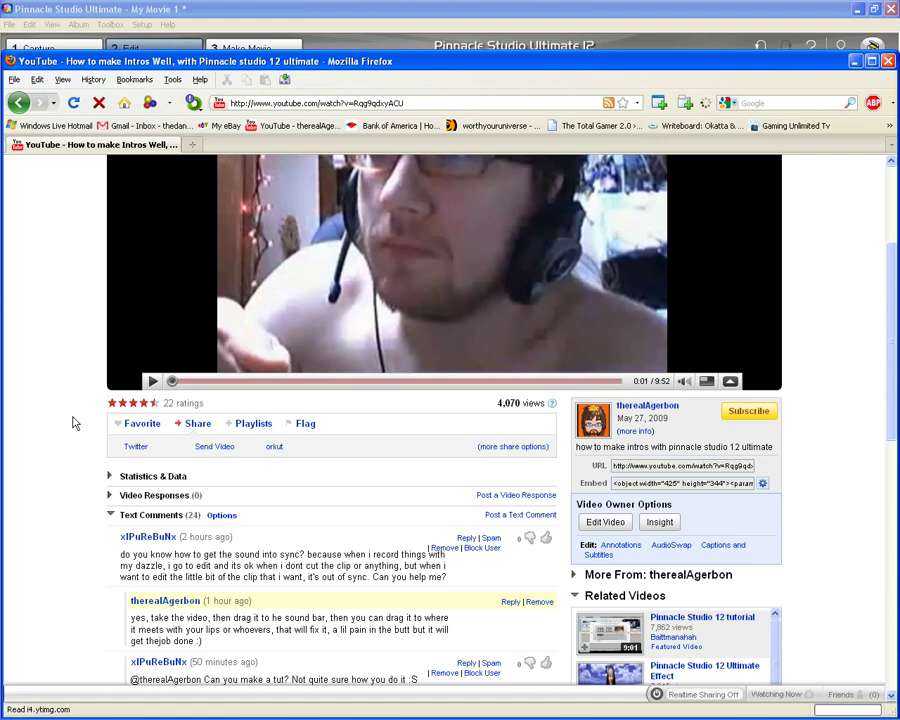
{"action": "scroll", "coordinate": [72, 423], "scroll_direction": "down", "scroll_amount": 2}
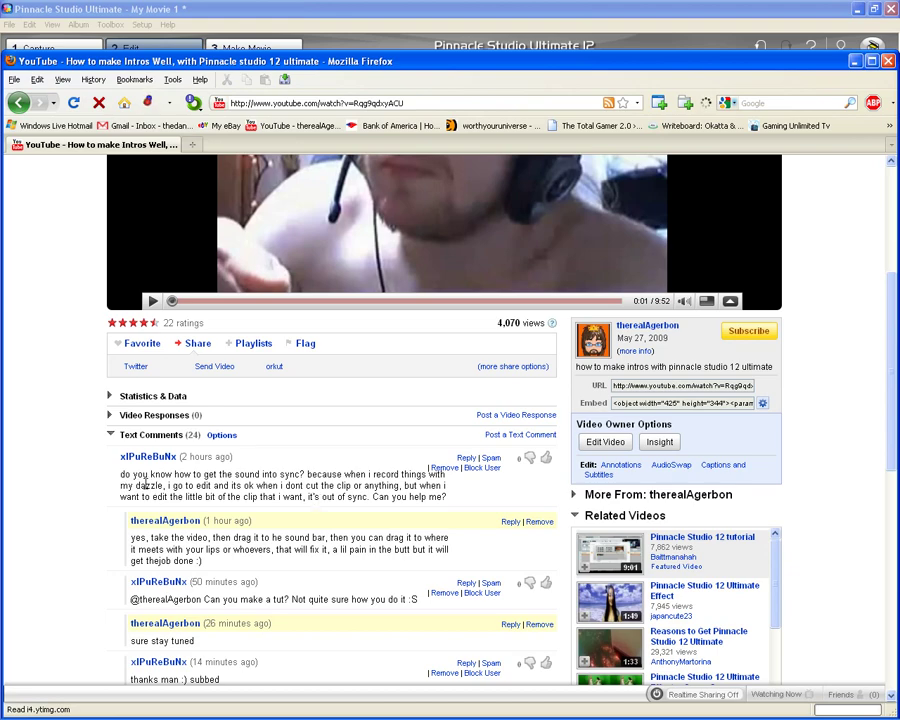
{"action": "scroll", "coordinate": [50, 473], "scroll_direction": "up", "scroll_amount": 5}
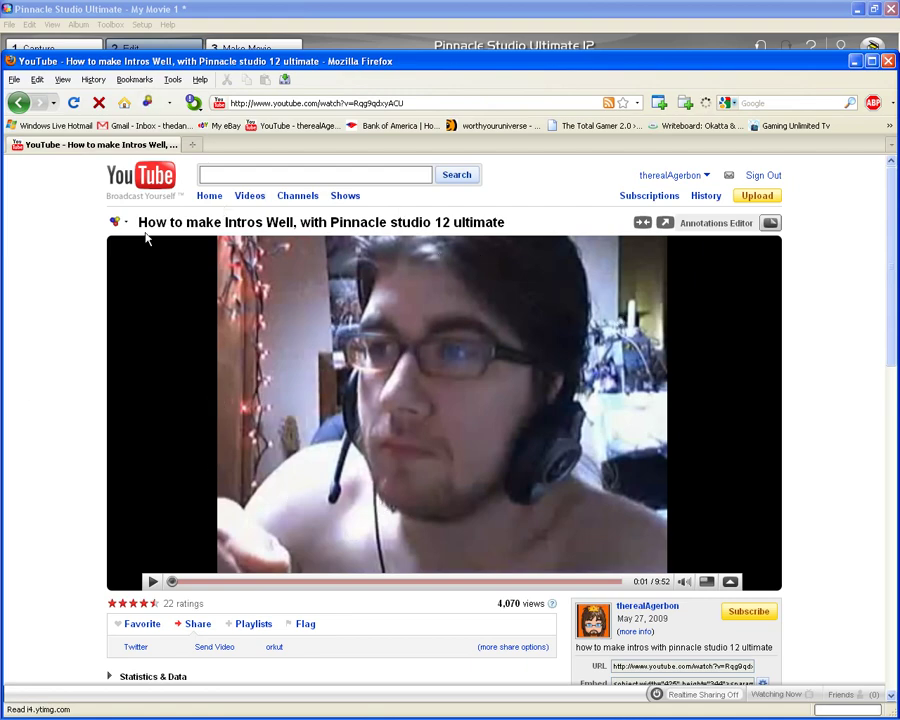
{"action": "scroll", "coordinate": [50, 465], "scroll_direction": "down", "scroll_amount": 3}
{"action": "scroll", "coordinate": [50, 465], "scroll_direction": "down", "scroll_amount": 4}
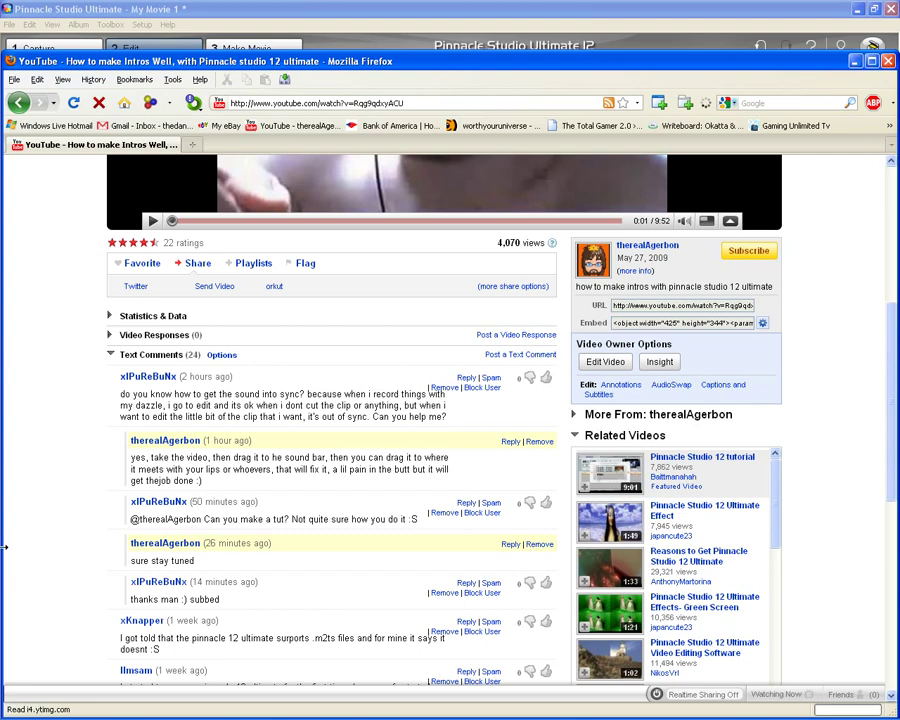
{"action": "scroll", "coordinate": [80, 525], "scroll_direction": "down", "scroll_amount": 3}
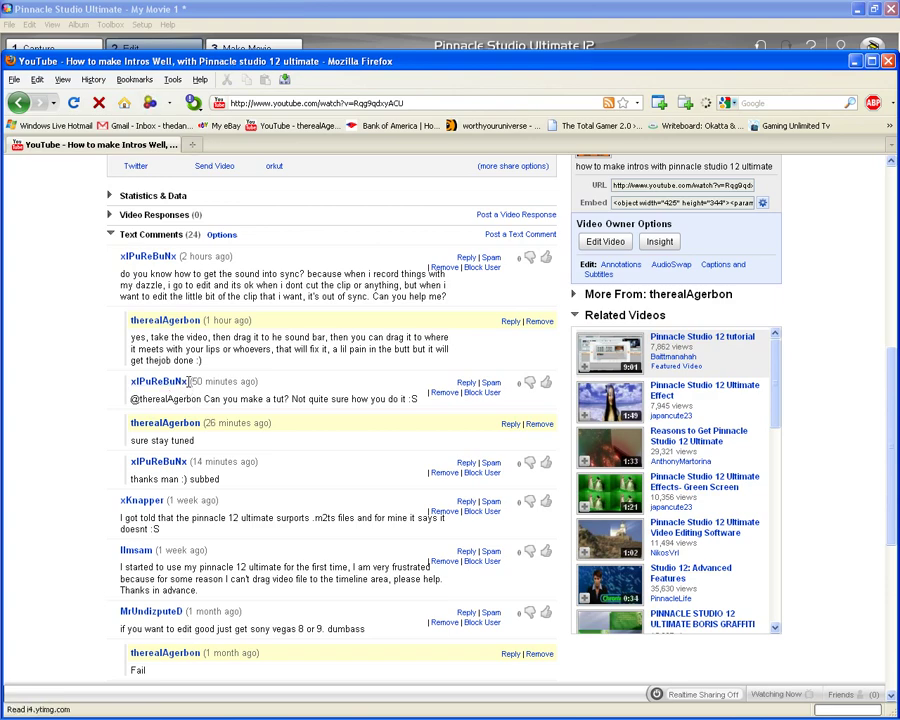
{"action": "left_click_drag", "start_coordinate": [189, 381], "coordinate": [132, 382]}
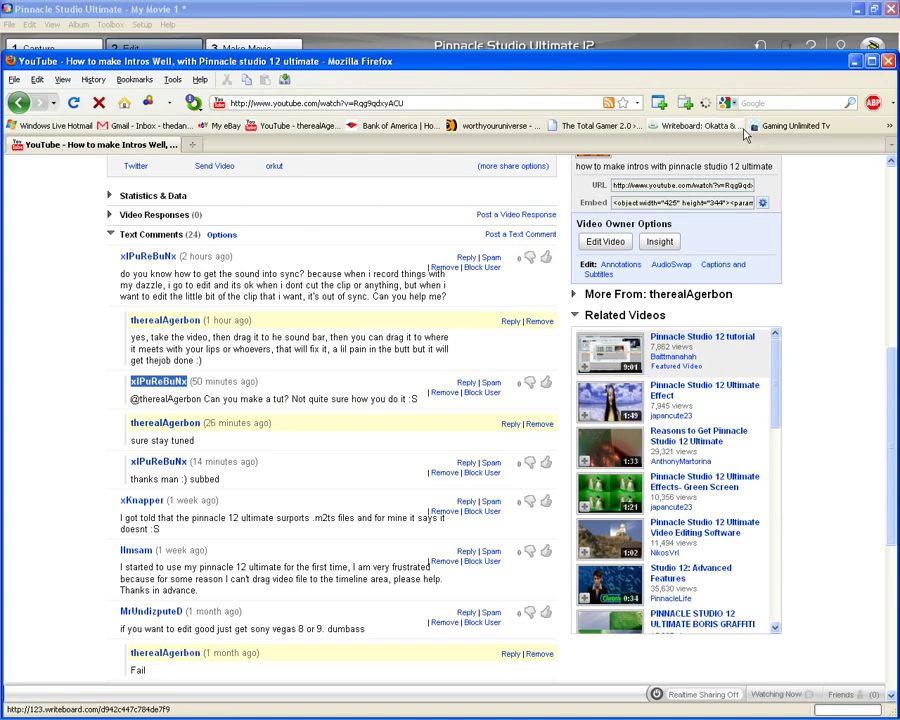
Back in Pinnacle Studio, load xboxstartup.wmv into the clip album.
{"action": "left_click", "coordinate": [855, 61]}
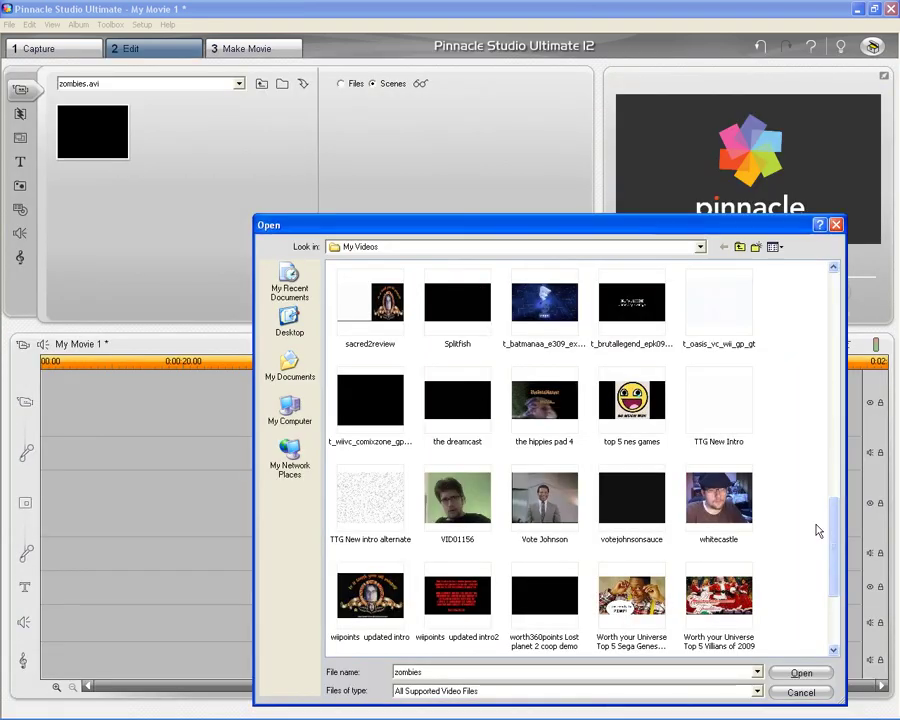
{"action": "scroll", "coordinate": [789, 526], "scroll_direction": "down", "scroll_amount": 2}
{"action": "scroll", "coordinate": [456, 528], "scroll_direction": "down", "scroll_amount": 1}
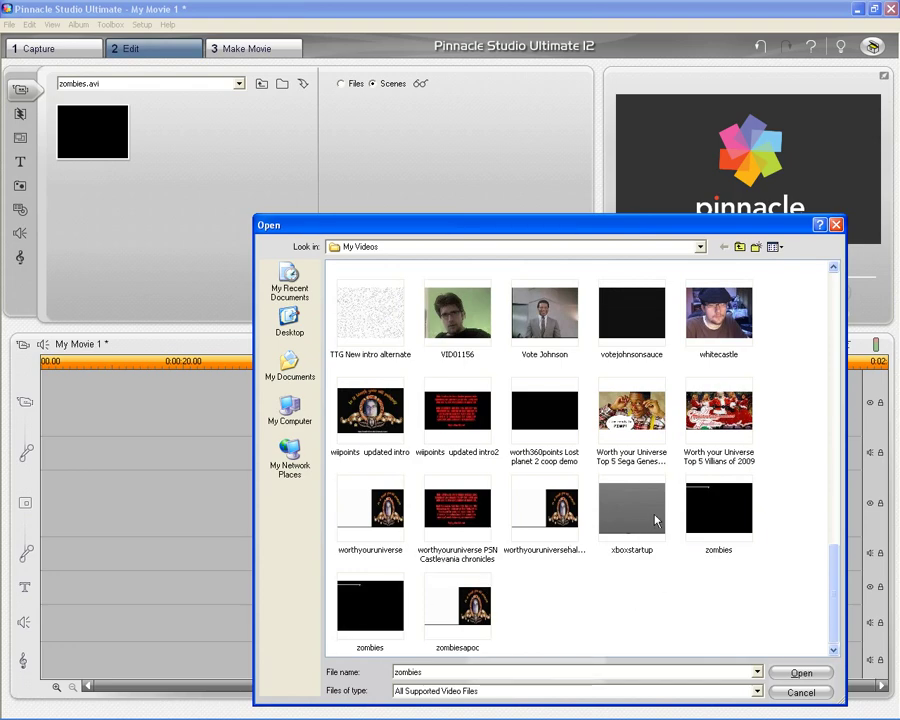
{"action": "left_click", "coordinate": [717, 520]}
{"action": "left_click", "coordinate": [641, 511]}
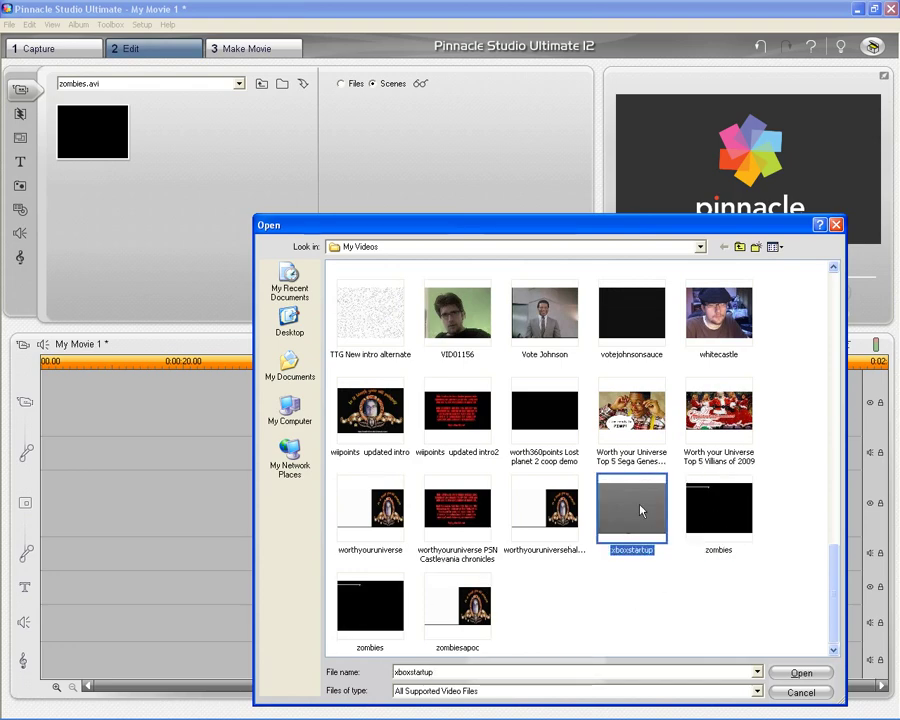
{"action": "double_click", "coordinate": [641, 511]}
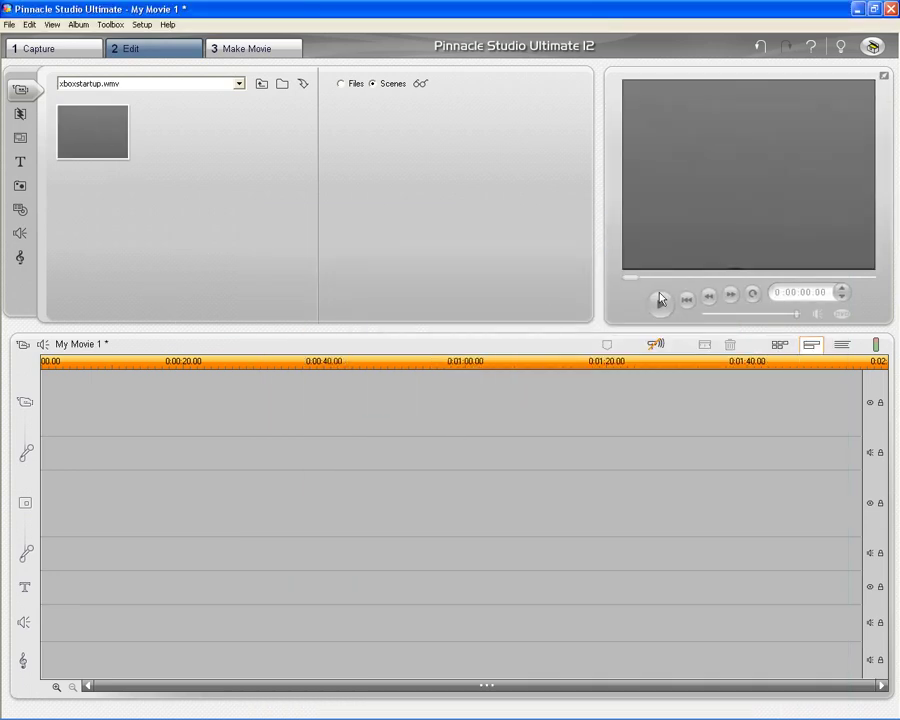
Preview the xboxstartup album clip showing the XBOX 360 logo, pausing at 0:00:08.07.
{"action": "left_click", "coordinate": [94, 125]}
{"action": "left_click", "coordinate": [654, 304]}
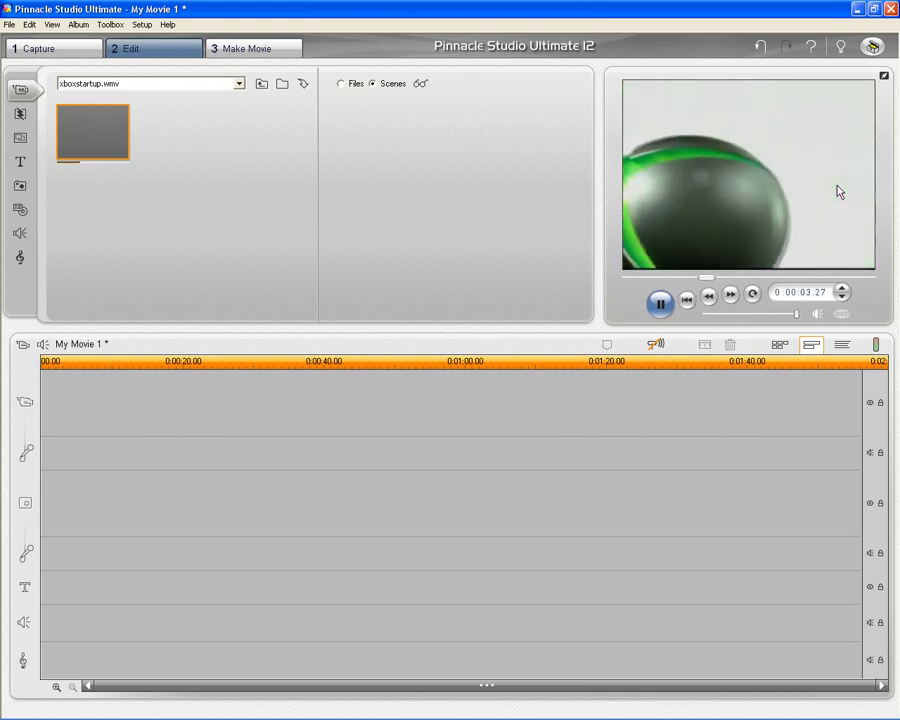
{"action": "left_click", "coordinate": [660, 304]}
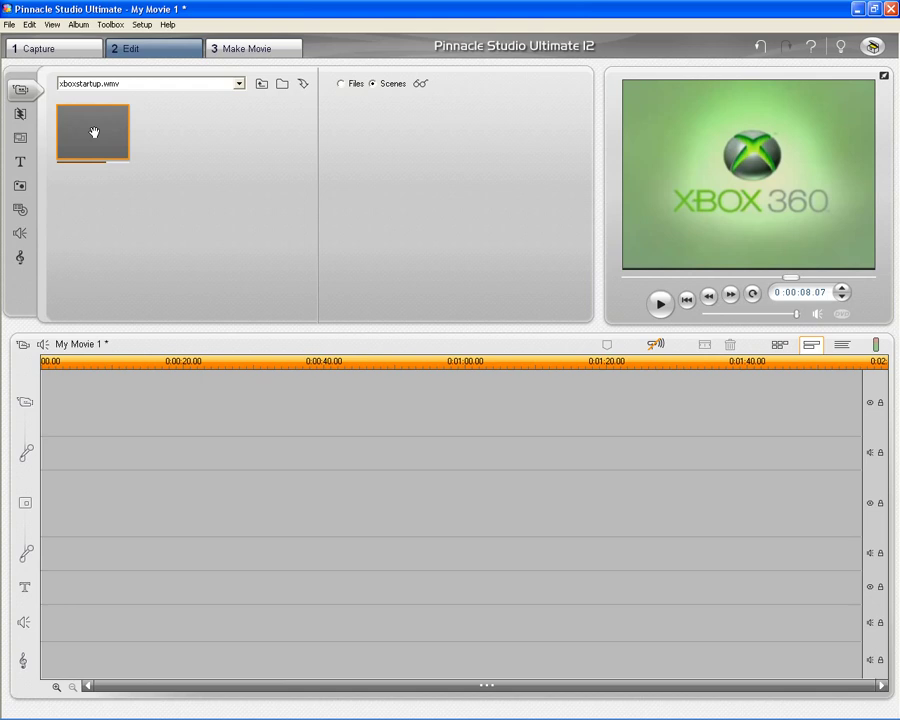
Place the xboxstartup clip at the timeline start on both the main video and overlay tracks.
{"action": "left_click_drag", "start_coordinate": [93, 132], "coordinate": [82, 408]}
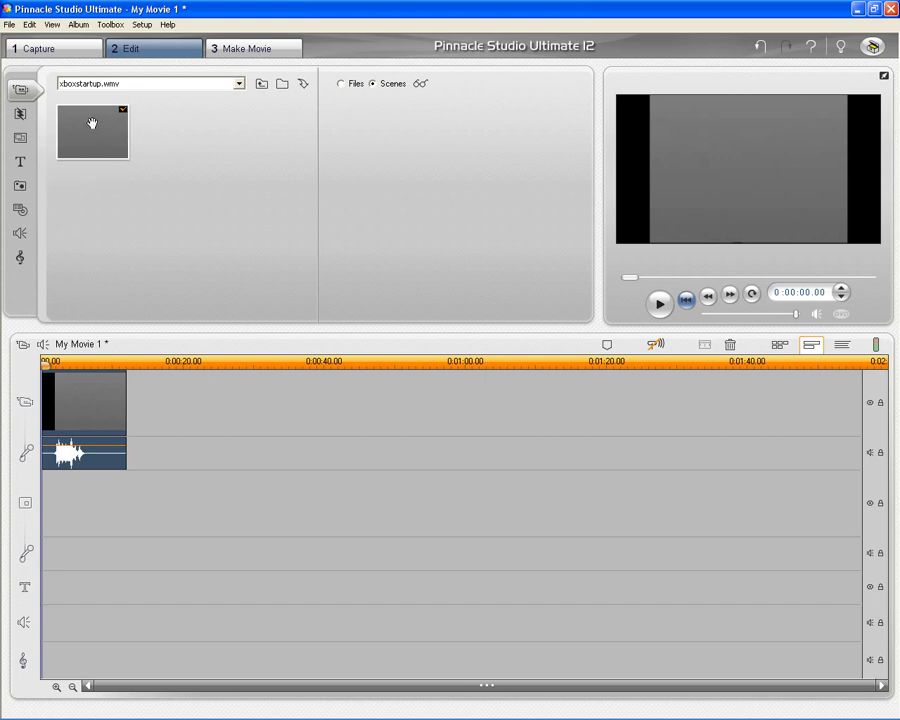
{"action": "left_click_drag", "start_coordinate": [89, 121], "coordinate": [88, 510]}
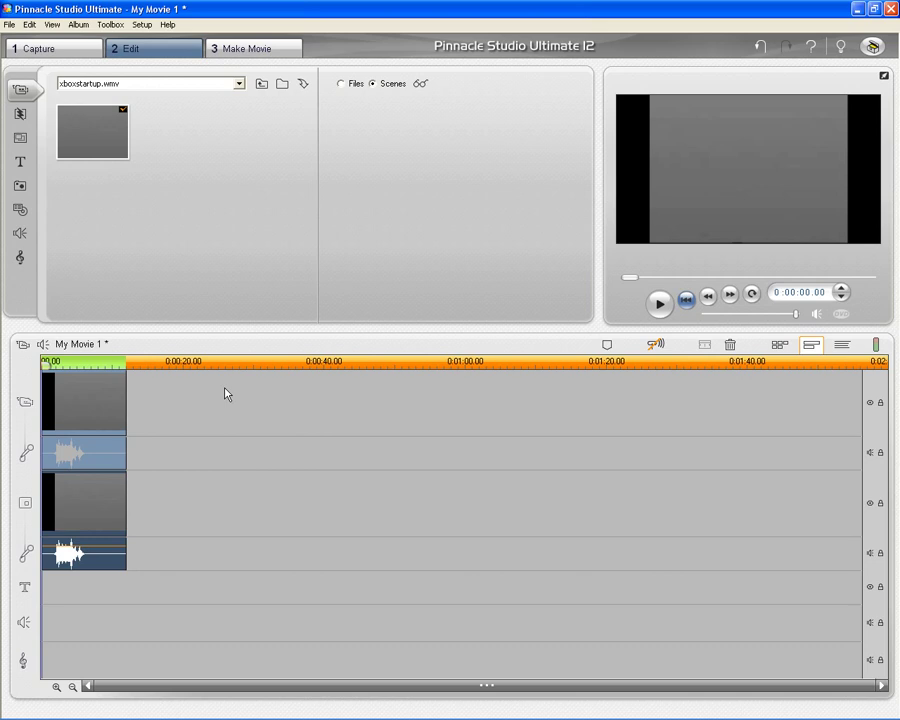
{"action": "left_click", "coordinate": [237, 524]}
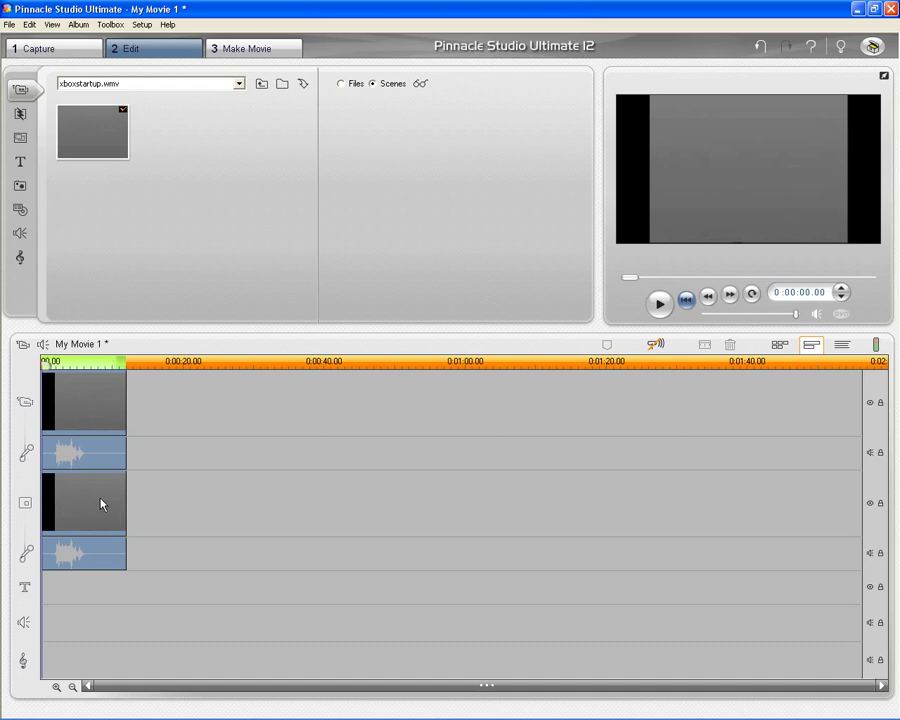
{"action": "mouse_move", "coordinate": [66, 553]}
{"action": "left_mouse_down"}
{"action": "mouse_move", "coordinate": [94, 500]}
{"action": "mouse_move", "coordinate": [70, 492]}
{"action": "mouse_move", "coordinate": [71, 630]}
{"action": "mouse_move", "coordinate": [59, 672]}
{"action": "mouse_move", "coordinate": [66, 592]}
{"action": "left_mouse_up"}
{"action": "left_click", "coordinate": [183, 552]}
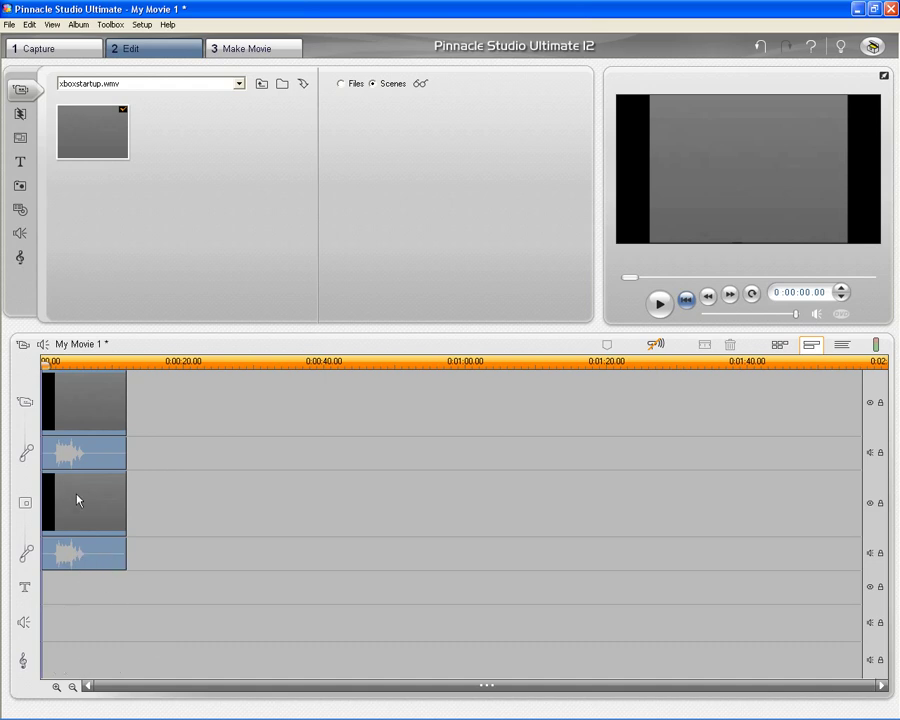
Move the overlay copy's audio onto the sound-effect track and play the timeline to check sync.
{"action": "left_click_drag", "start_coordinate": [76, 552], "coordinate": [50, 620]}
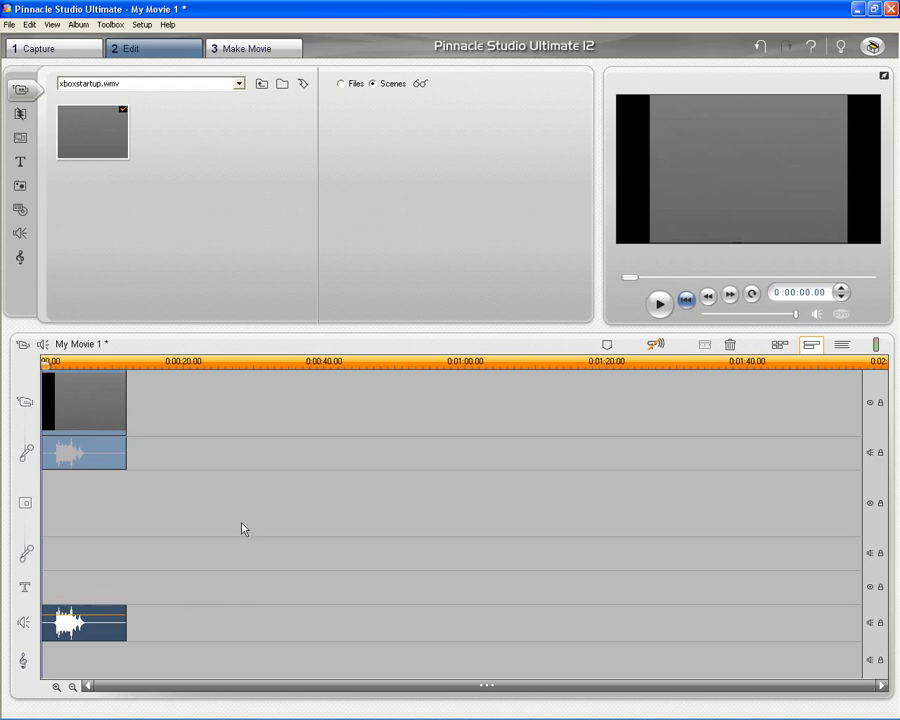
{"action": "left_click", "coordinate": [659, 304]}
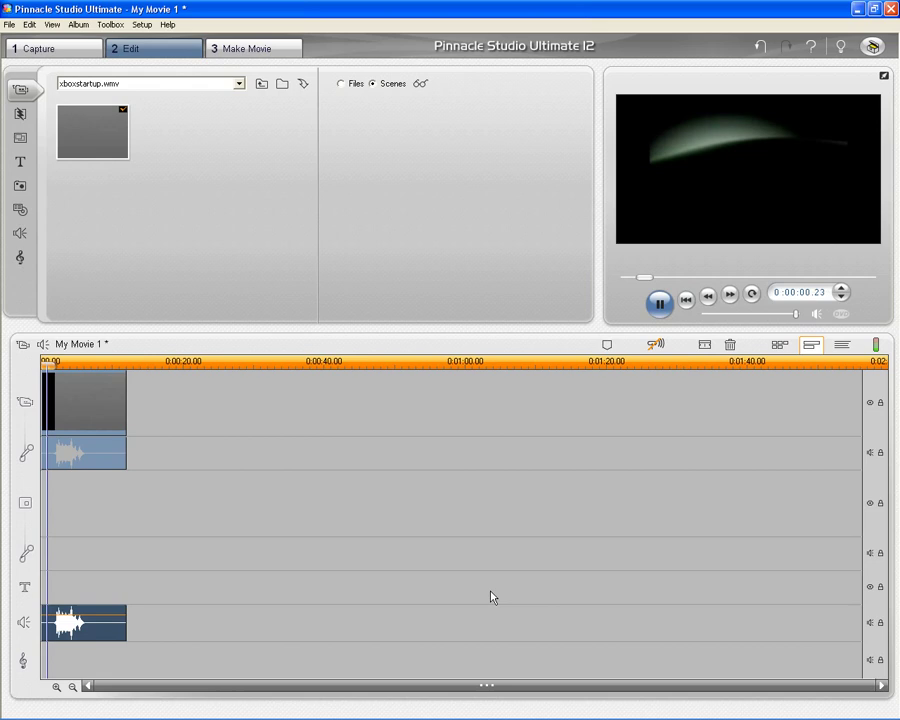
{"action": "left_click", "coordinate": [659, 305]}
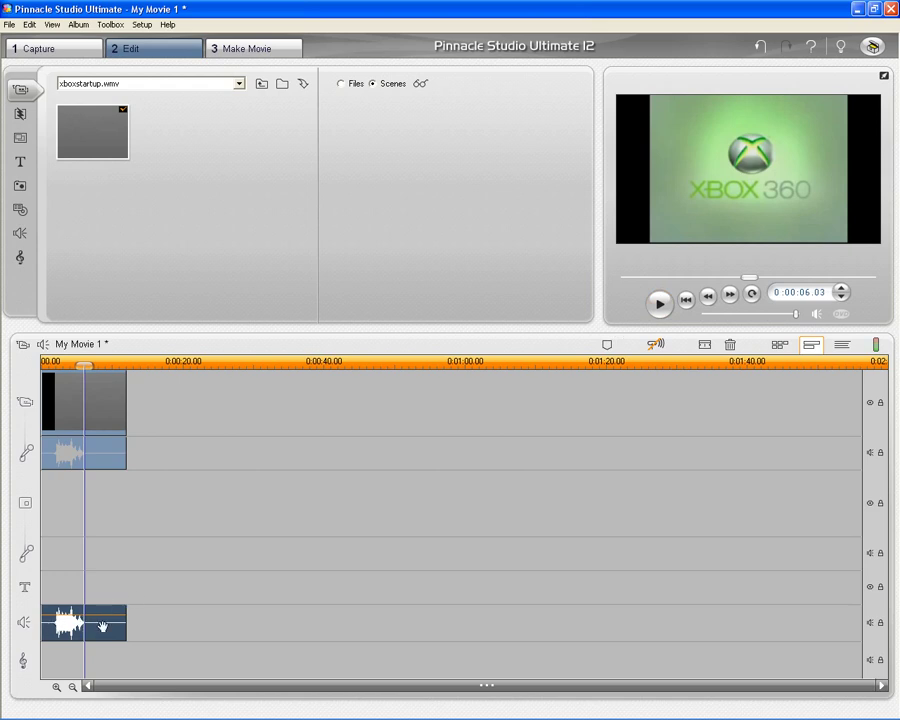
{"action": "left_click", "coordinate": [199, 676]}
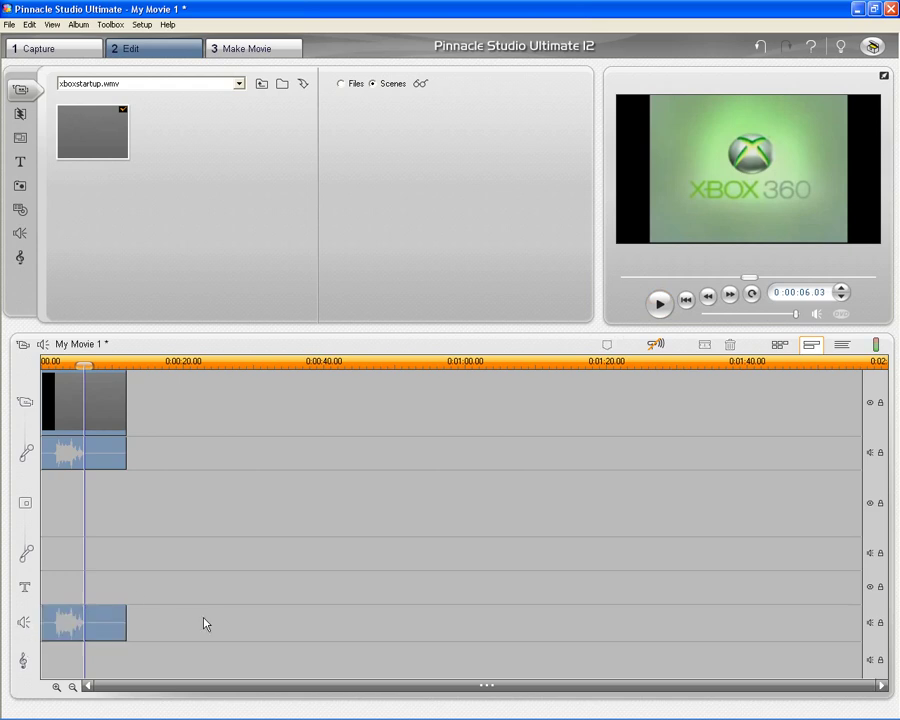
{"action": "left_click_drag", "start_coordinate": [108, 630], "coordinate": [172, 630]}
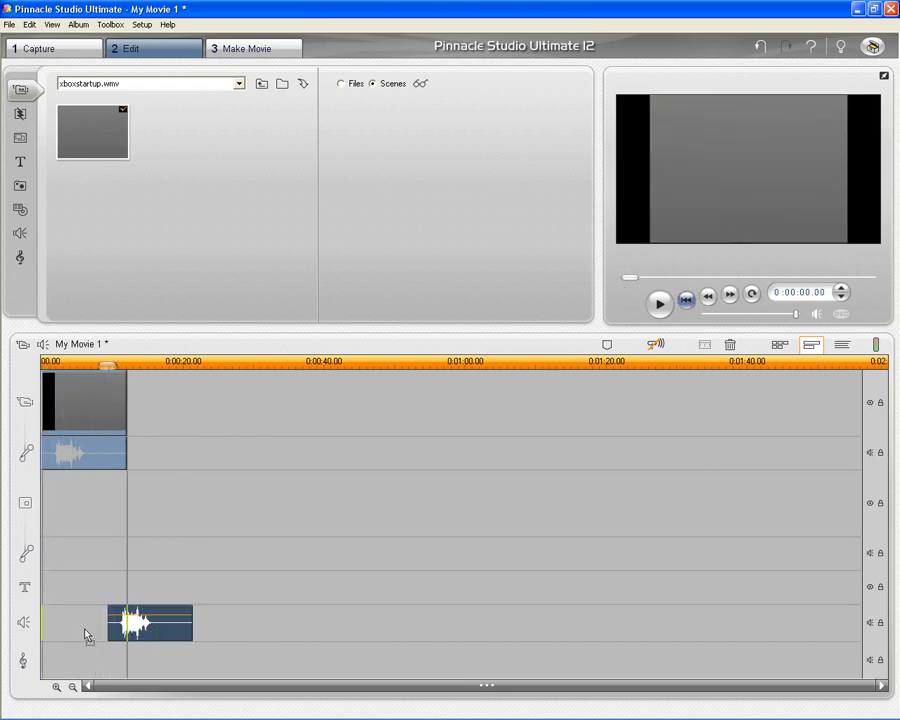
{"action": "left_click", "coordinate": [114, 638]}
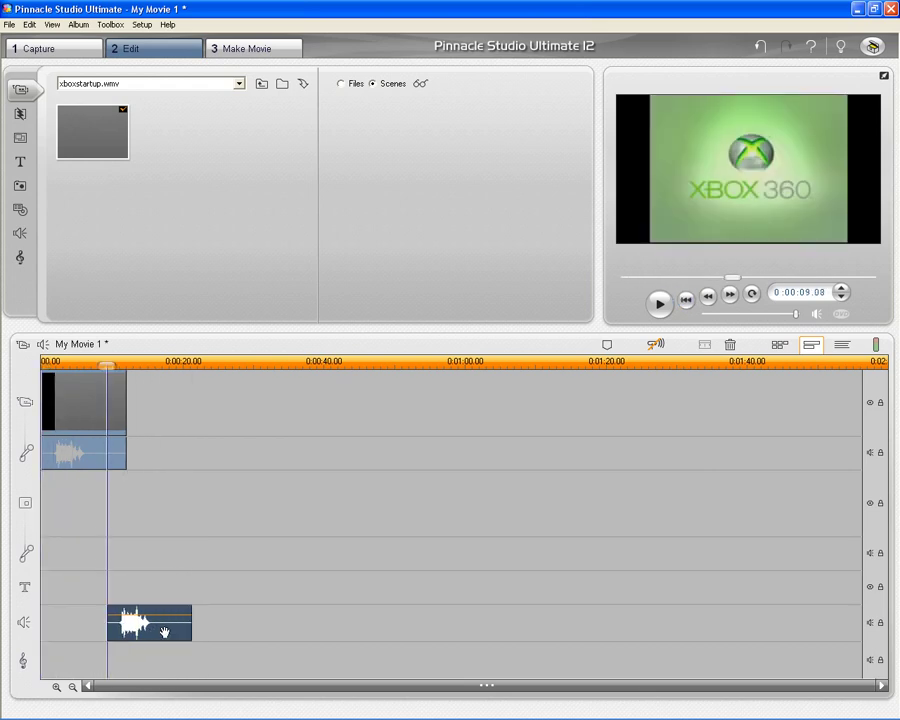
{"action": "mouse_move", "coordinate": [165, 632]}
{"action": "left_mouse_down"}
{"action": "mouse_move", "coordinate": [76, 630]}
{"action": "mouse_move", "coordinate": [165, 630]}
{"action": "left_mouse_up"}
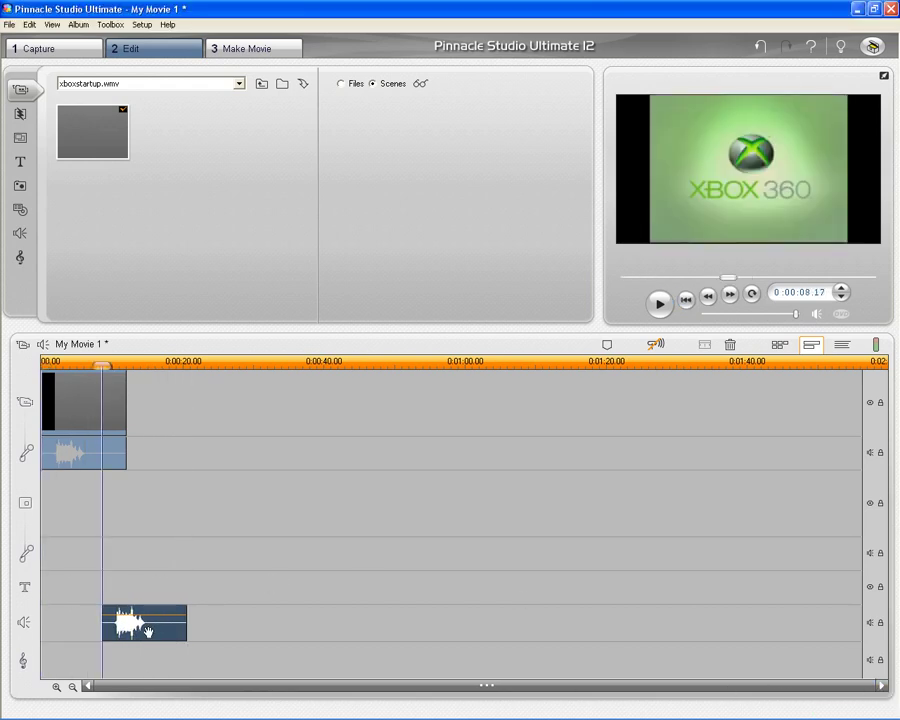
{"action": "left_click_drag", "start_coordinate": [163, 641], "coordinate": [144, 641]}
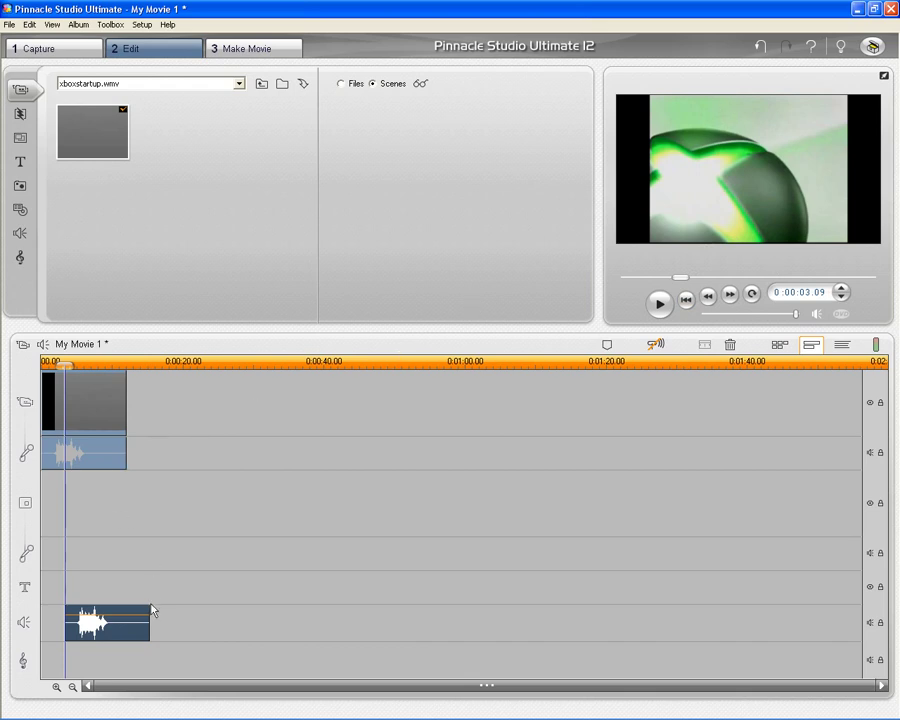
{"action": "mouse_move", "coordinate": [103, 648]}
{"action": "left_mouse_down"}
{"action": "mouse_move", "coordinate": [153, 642]}
{"action": "mouse_move", "coordinate": [88, 640]}
{"action": "left_mouse_up"}
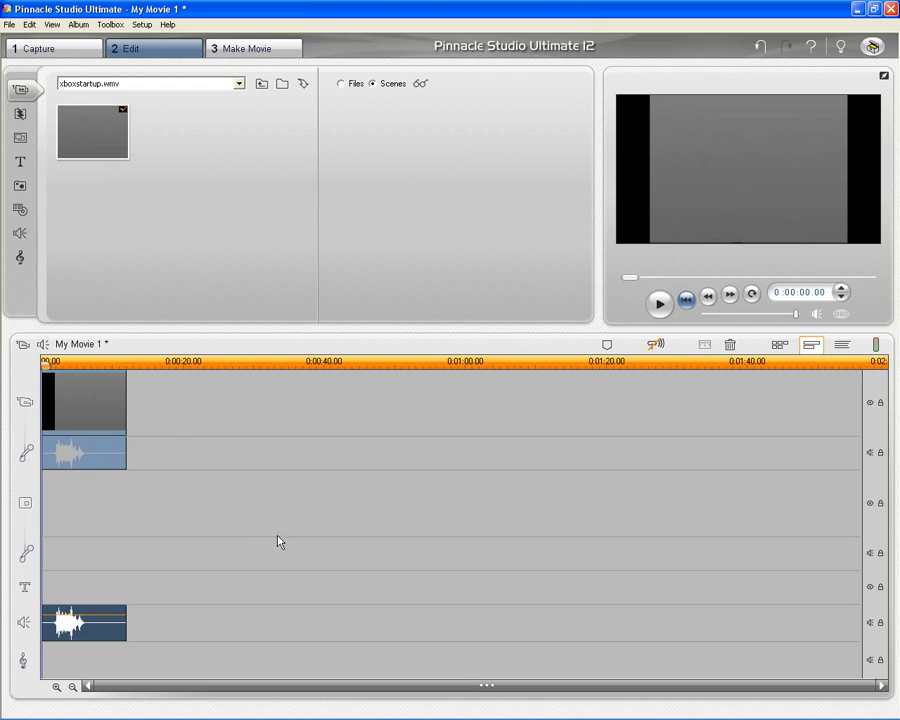
Zoom the video clip's picture to fill the frame, then delete the clip with its audio.
{"action": "right_click", "coordinate": [91, 394]}
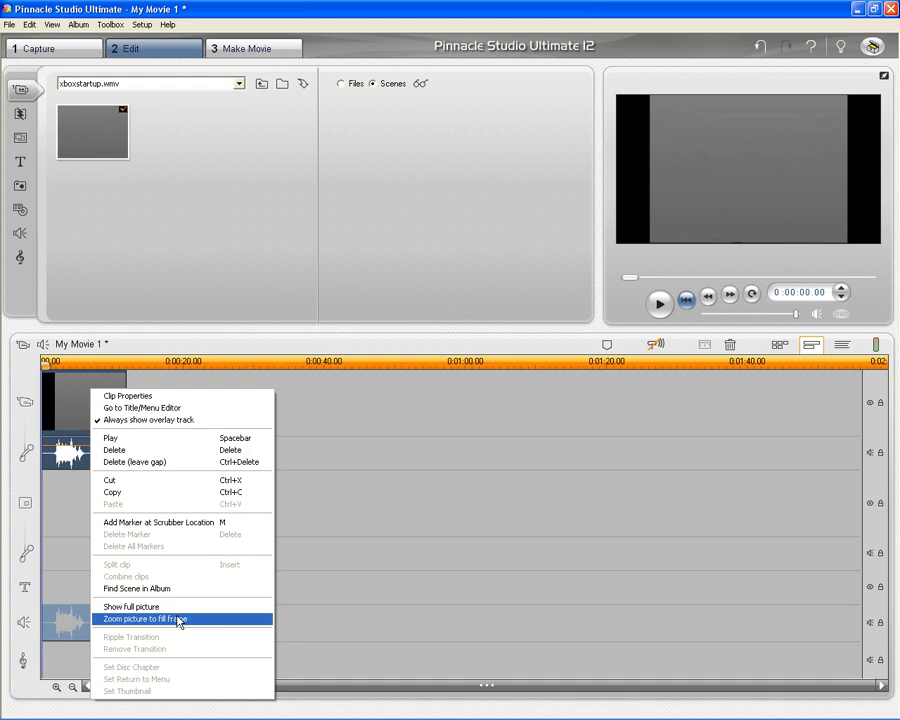
{"action": "left_click", "coordinate": [145, 619]}
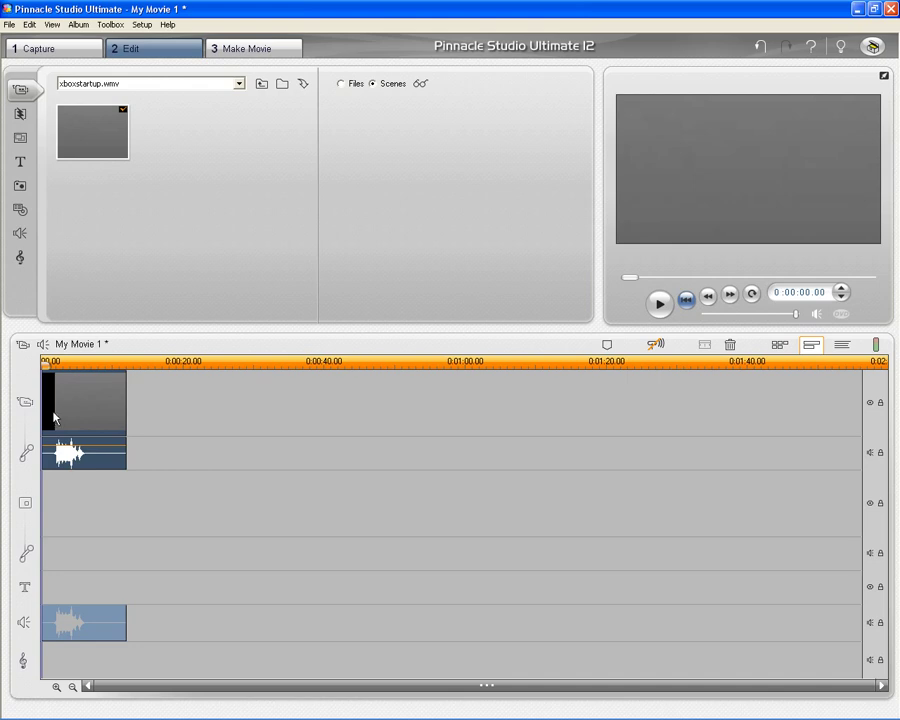
{"action": "right_click", "coordinate": [119, 418]}
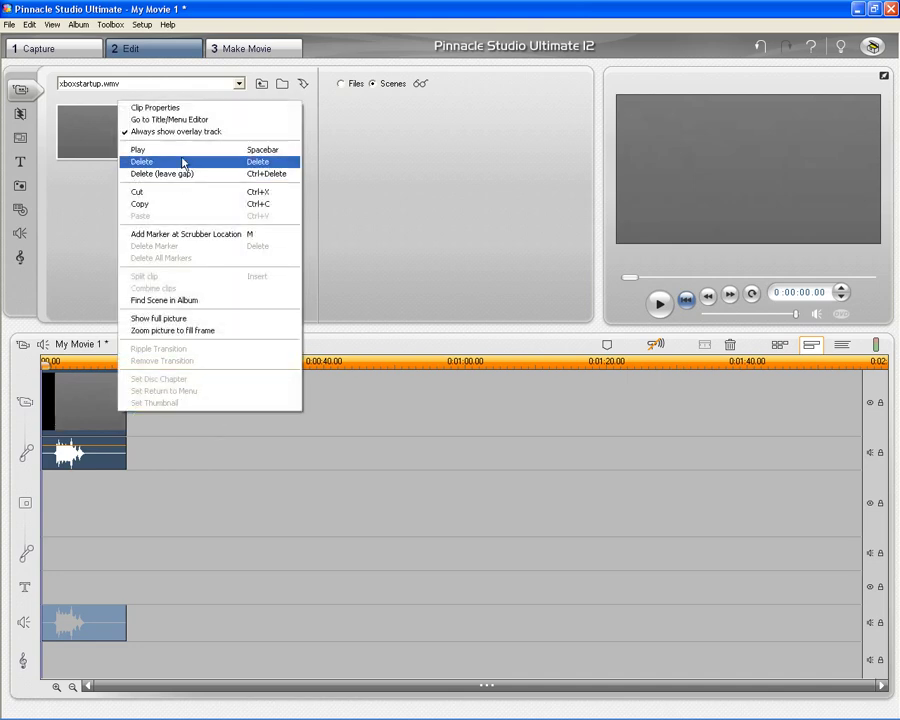
{"action": "left_click", "coordinate": [148, 161]}
Re-place xboxstartup.wmv on the video track and open its Clip Properties.
{"action": "left_click_drag", "start_coordinate": [104, 137], "coordinate": [71, 408]}
{"action": "right_click", "coordinate": [75, 406]}
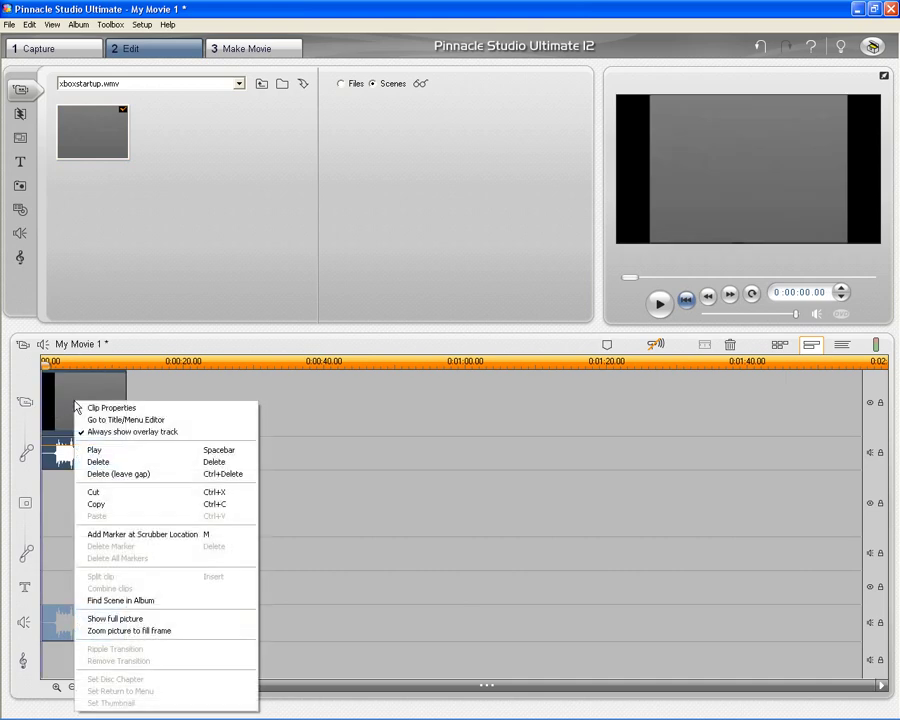
{"action": "left_click", "coordinate": [92, 408]}
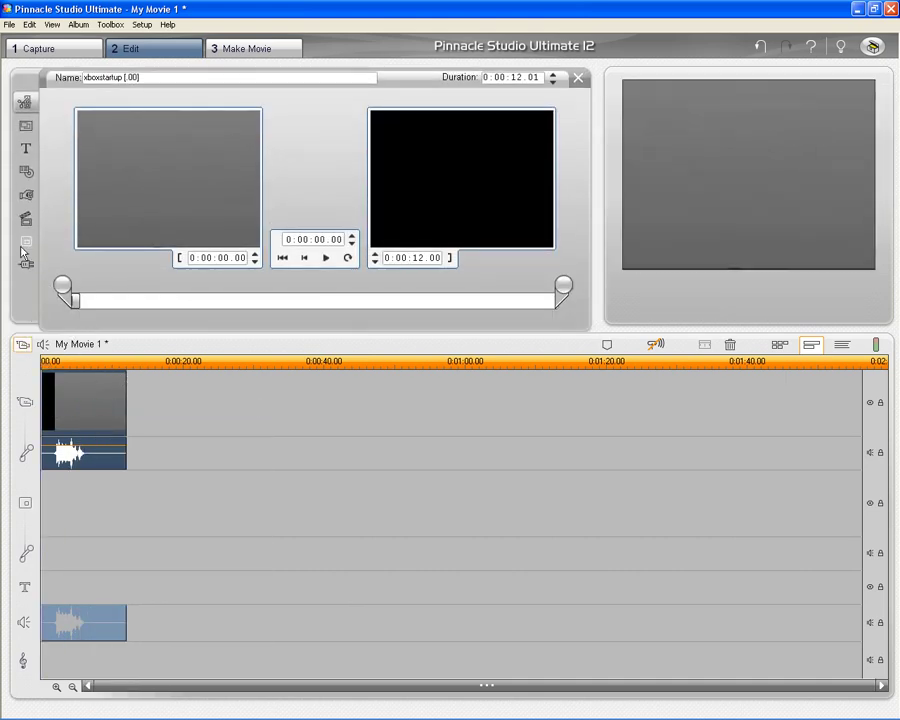
Enable picture-in-picture, stretch the inset to cover the full frame, play to check, and close the panel.
{"action": "left_click", "coordinate": [26, 241]}
{"action": "left_click_drag", "start_coordinate": [235, 187], "coordinate": [147, 209]}
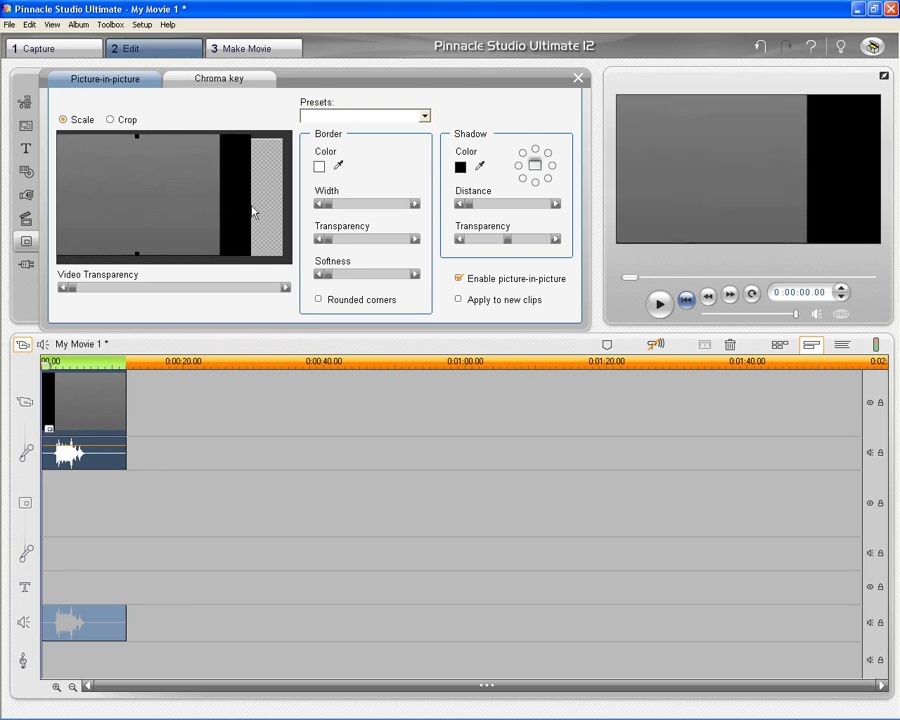
{"action": "left_click_drag", "start_coordinate": [248, 192], "coordinate": [215, 177]}
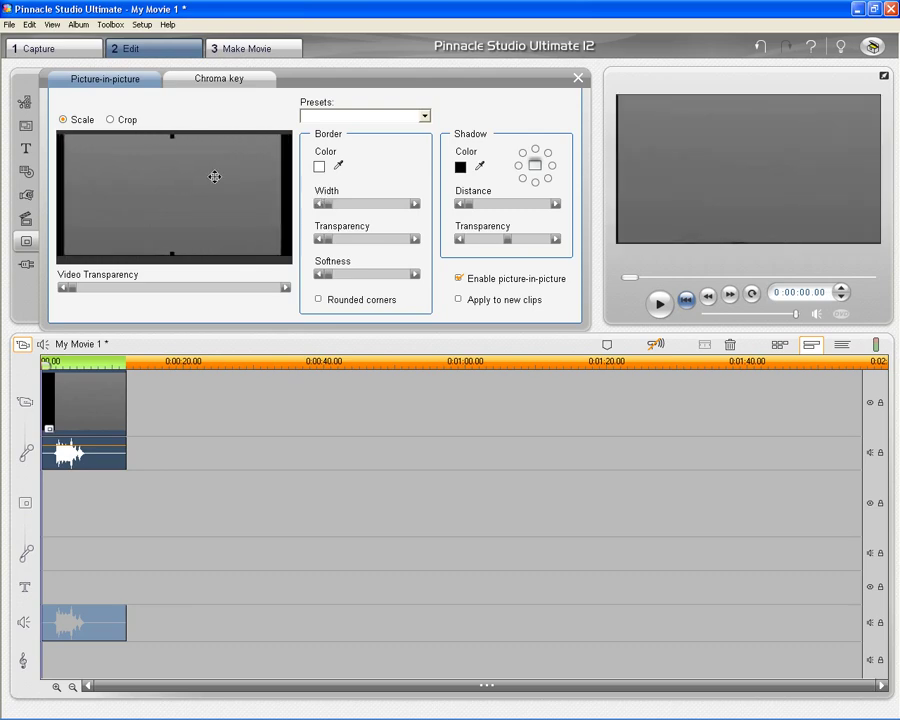
{"action": "left_click", "coordinate": [659, 303]}
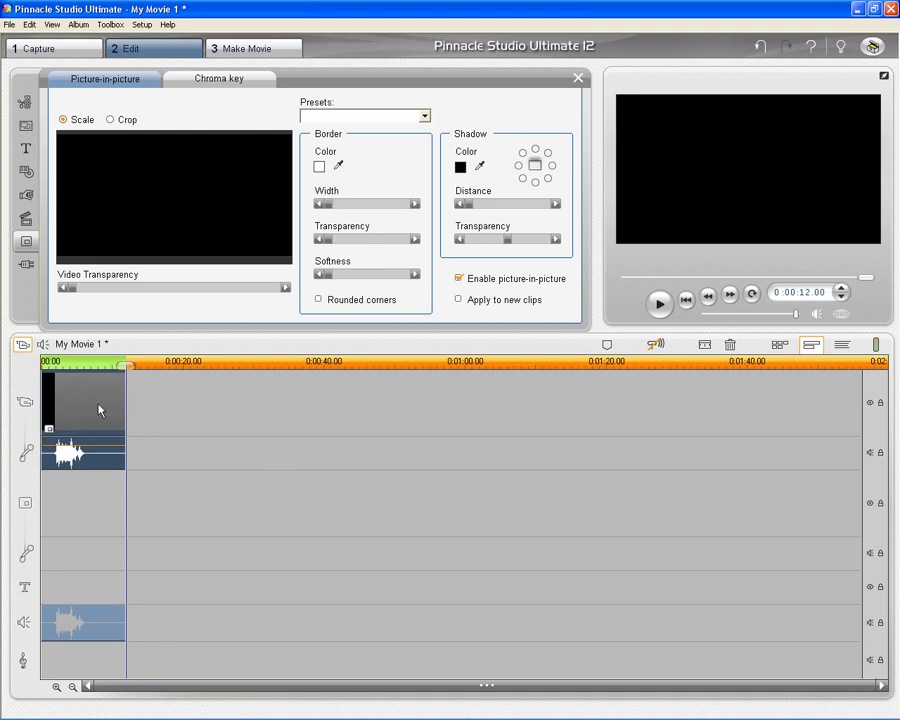
{"action": "left_click", "coordinate": [578, 77]}
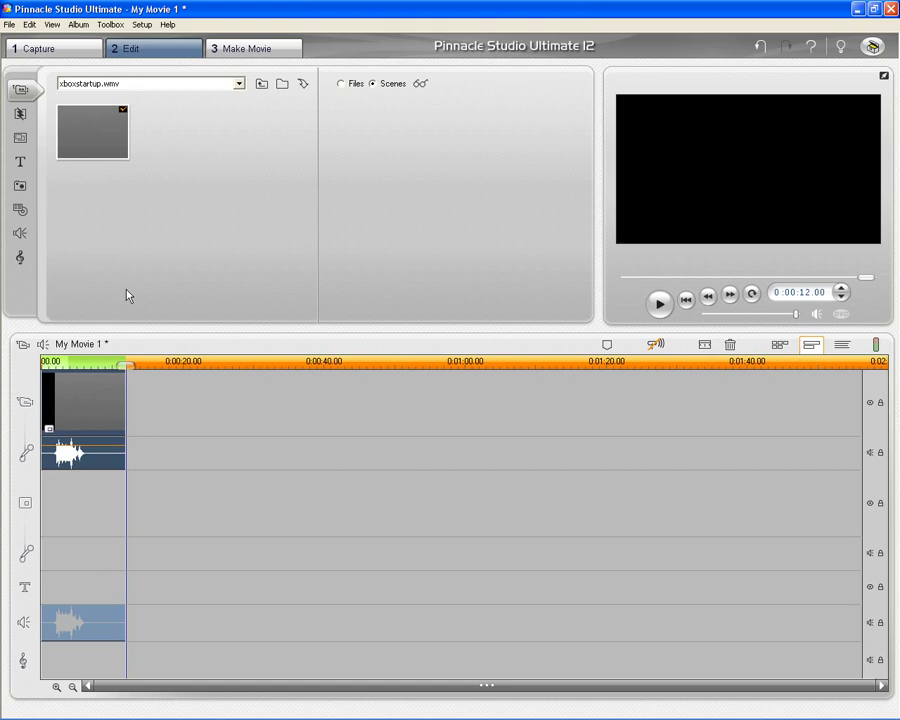
Dismiss the clip menu, then exit Pinnacle Studio without saving My Movie 1.
{"action": "right_click", "coordinate": [92, 420]}
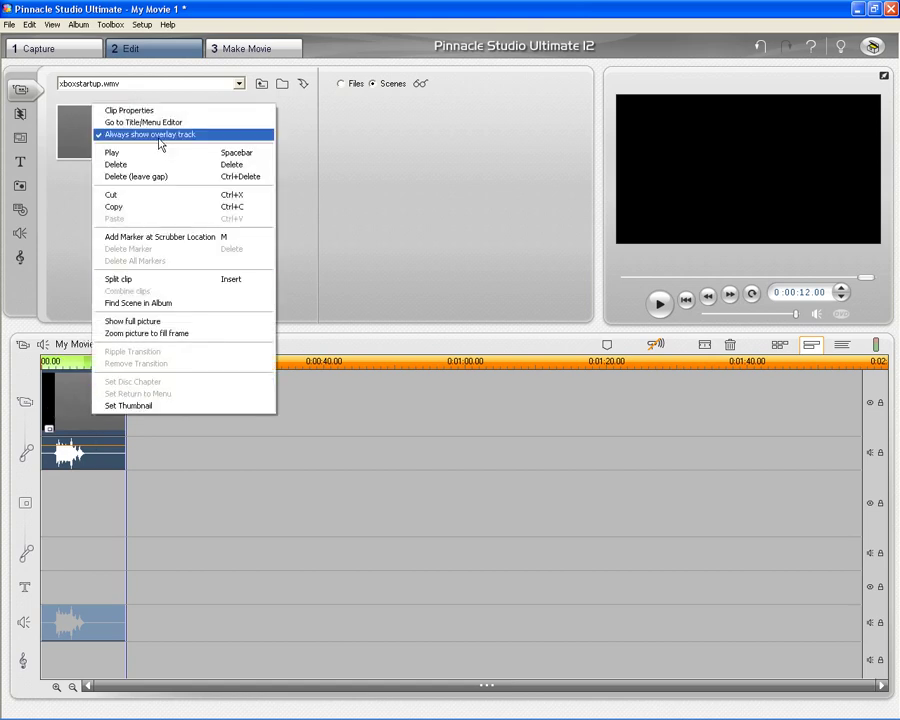
{"action": "left_click", "coordinate": [528, 418]}
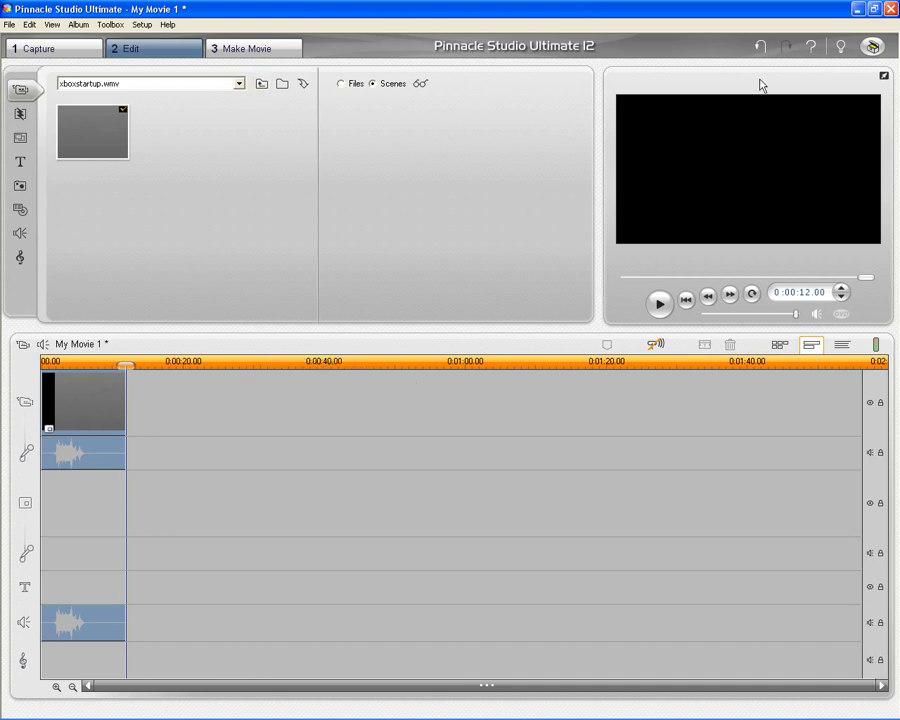
{"action": "left_click", "coordinate": [890, 9]}
{"action": "left_click", "coordinate": [444, 381]}
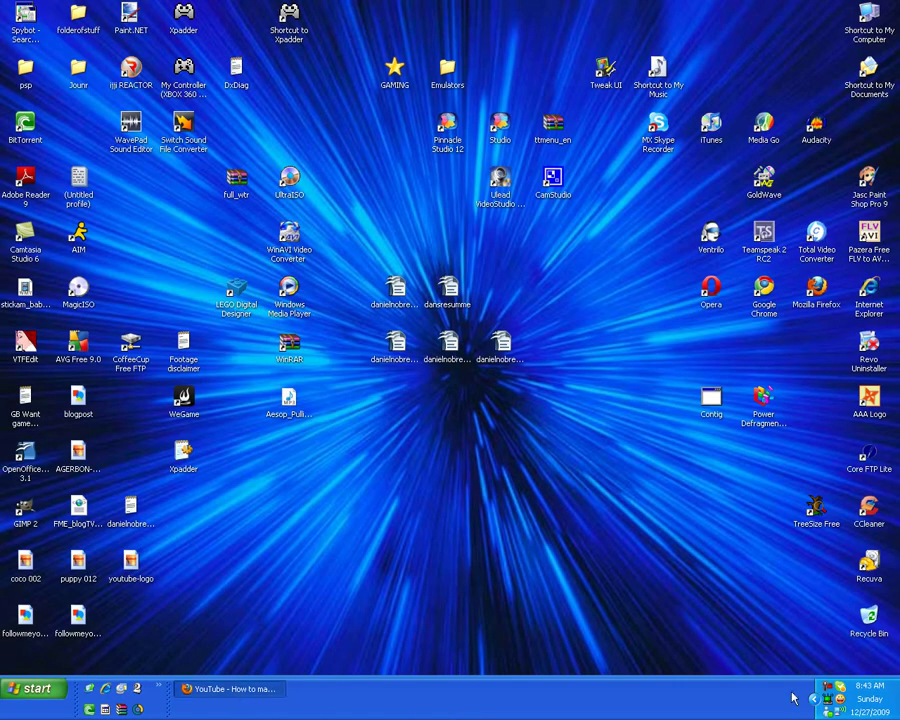
{"action": "left_click", "coordinate": [826, 687]}
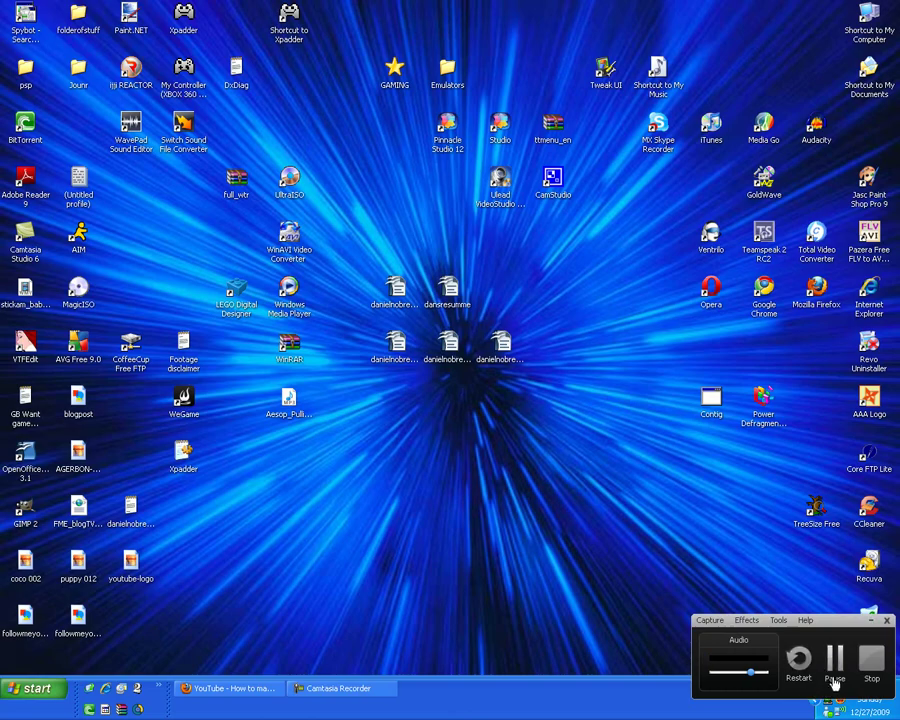